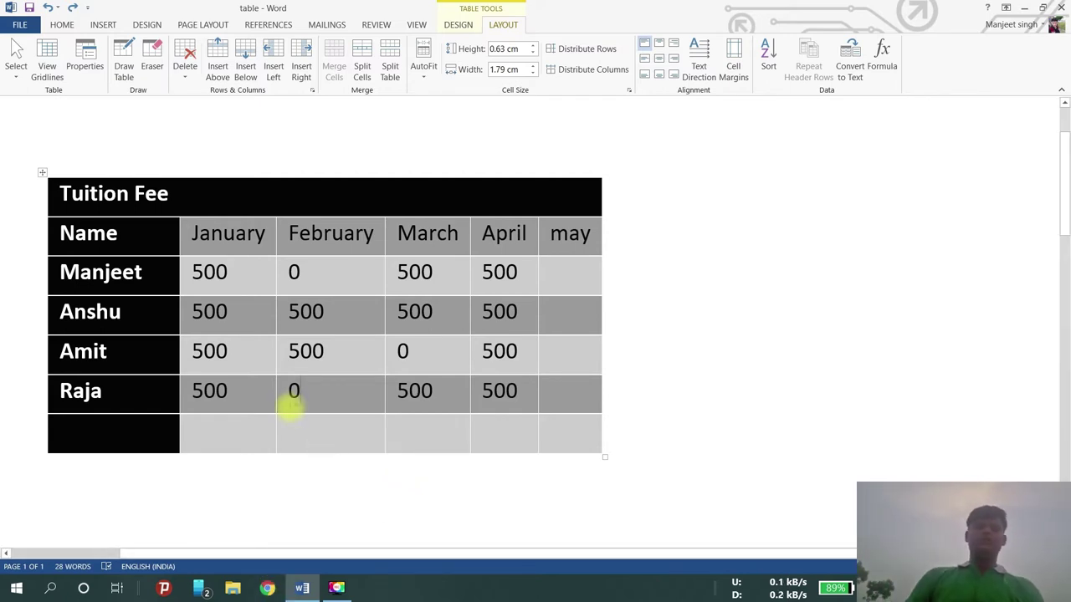
Step: Merge Raja's February cell with the blank cell beneath it, then undo the merge
left_click(296, 432)
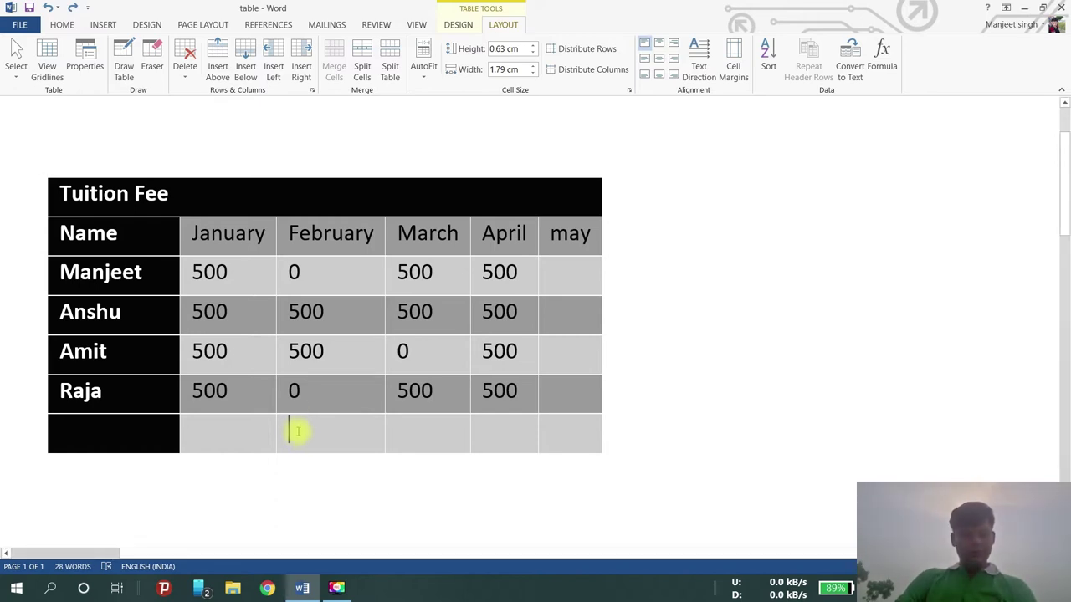
left_click_drag(293, 432, 293, 392)
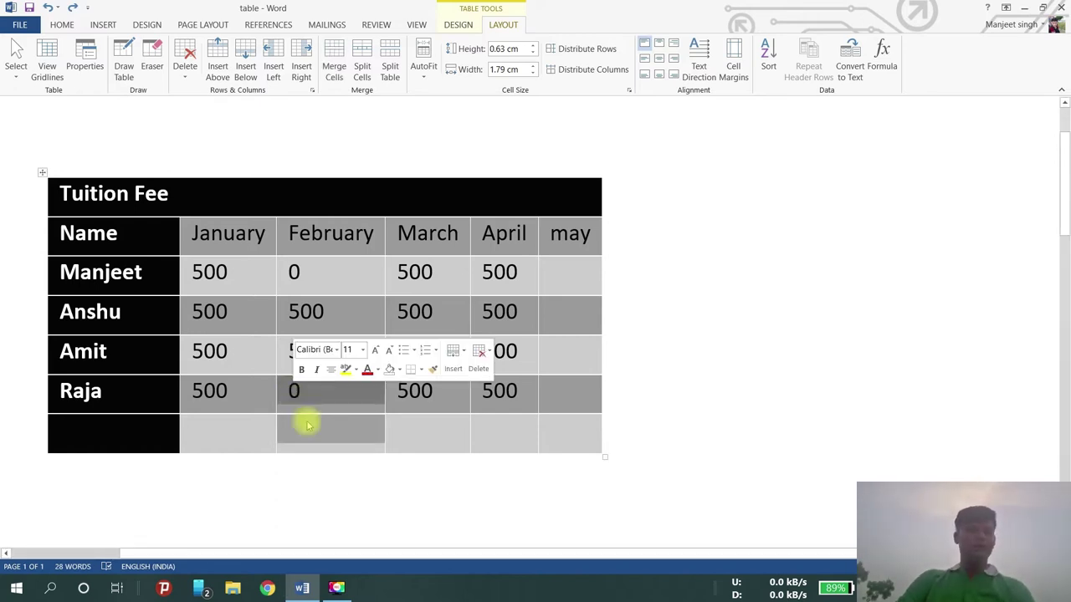
left_click(335, 56)
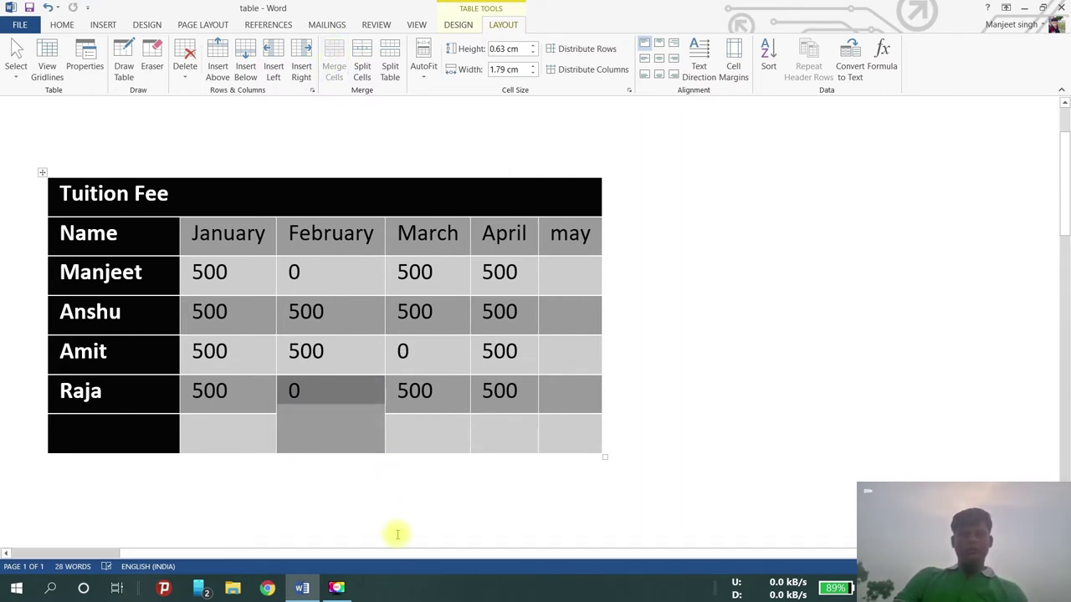
left_click(377, 494)
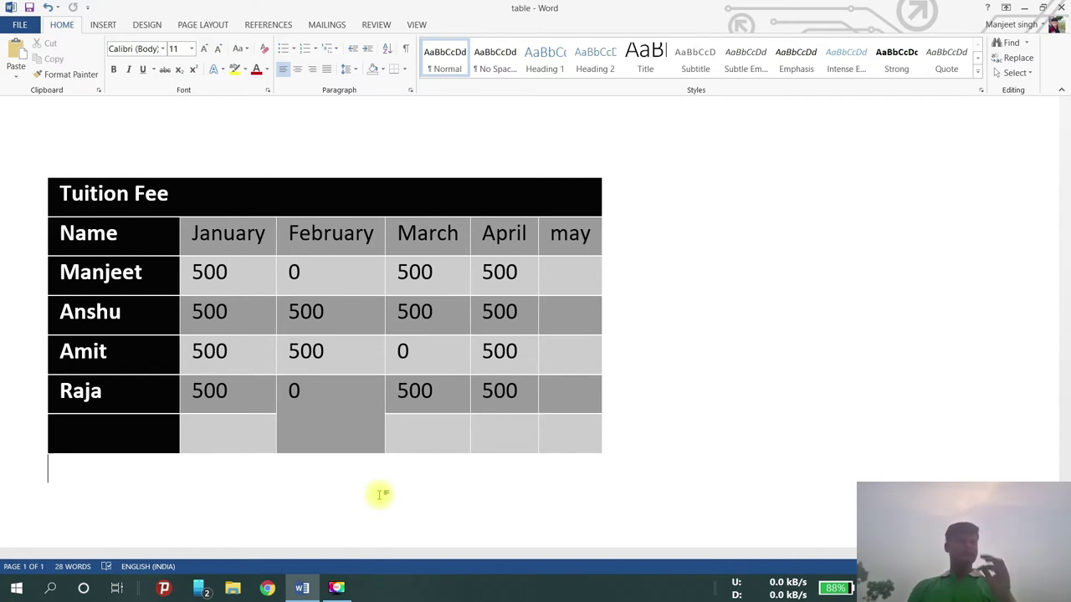
left_click(50, 8)
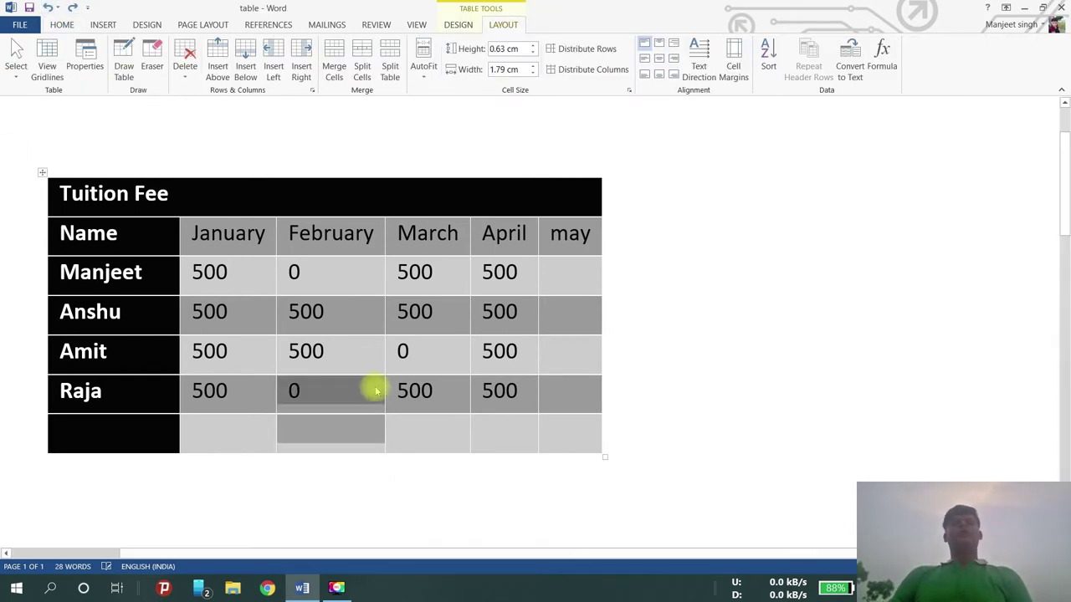
Step: Select the empty bottom-row February cell and bring up the Split Cells dialog for it
left_click(398, 438)
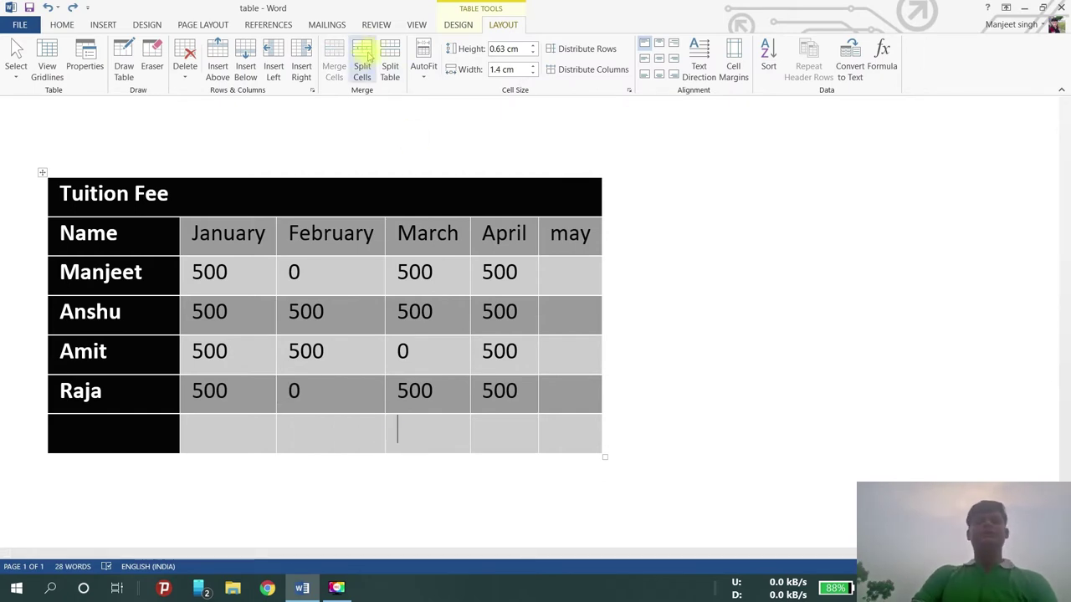
left_click(301, 440)
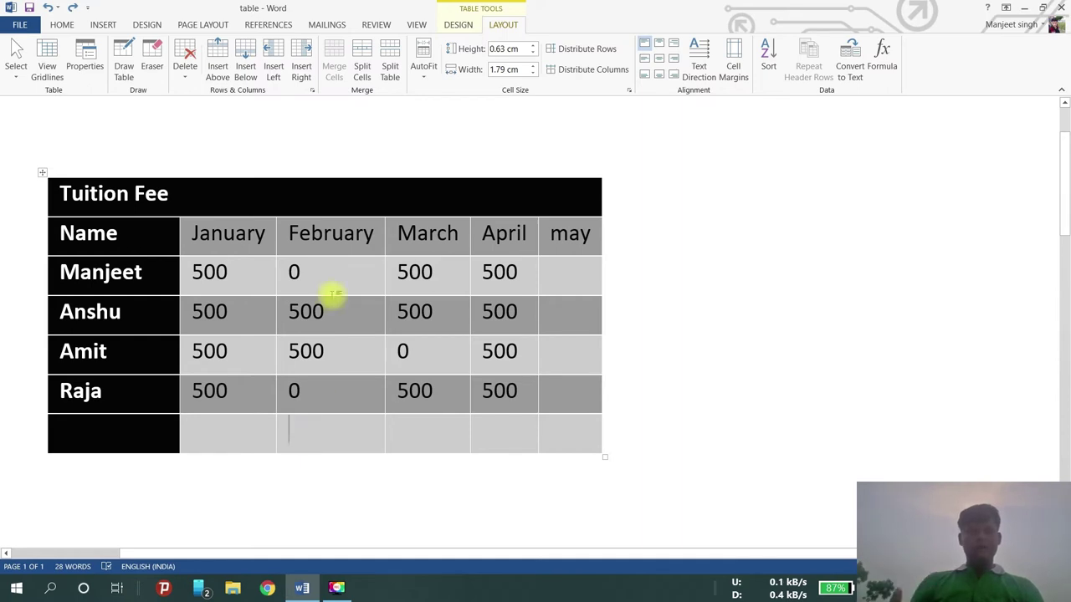
left_click(362, 52)
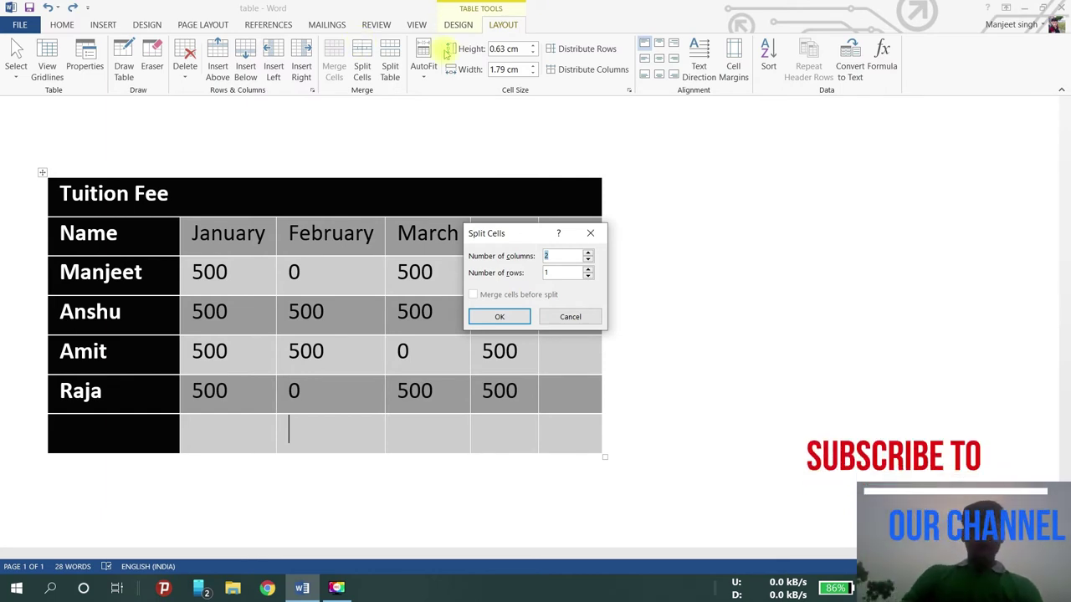
Step: Split the empty bottom-row February cell into 2 columns and 2 rows
left_click(569, 260)
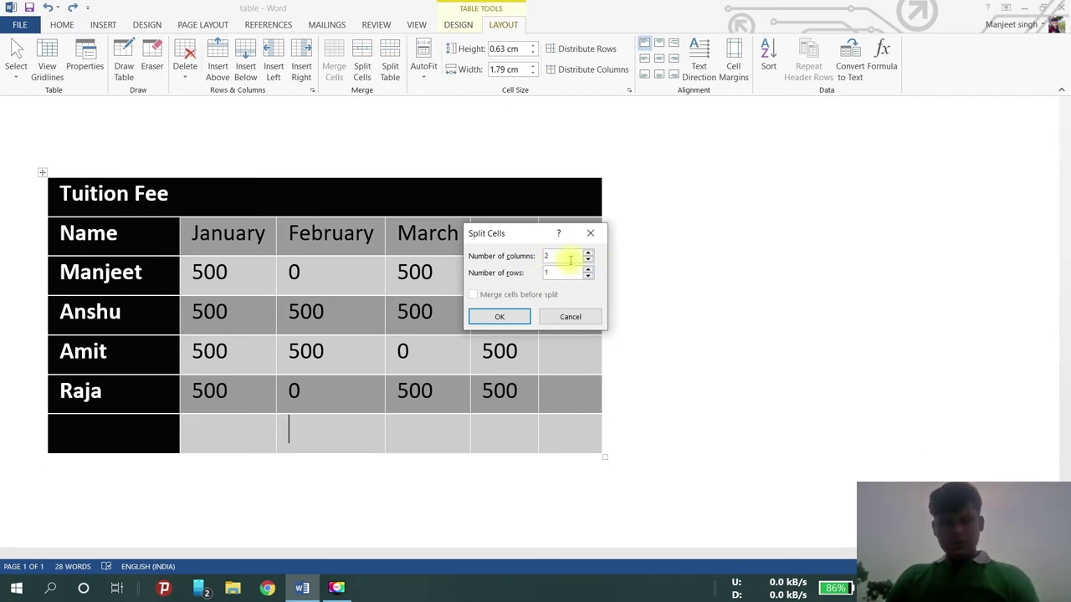
left_click(552, 272)
type("2")
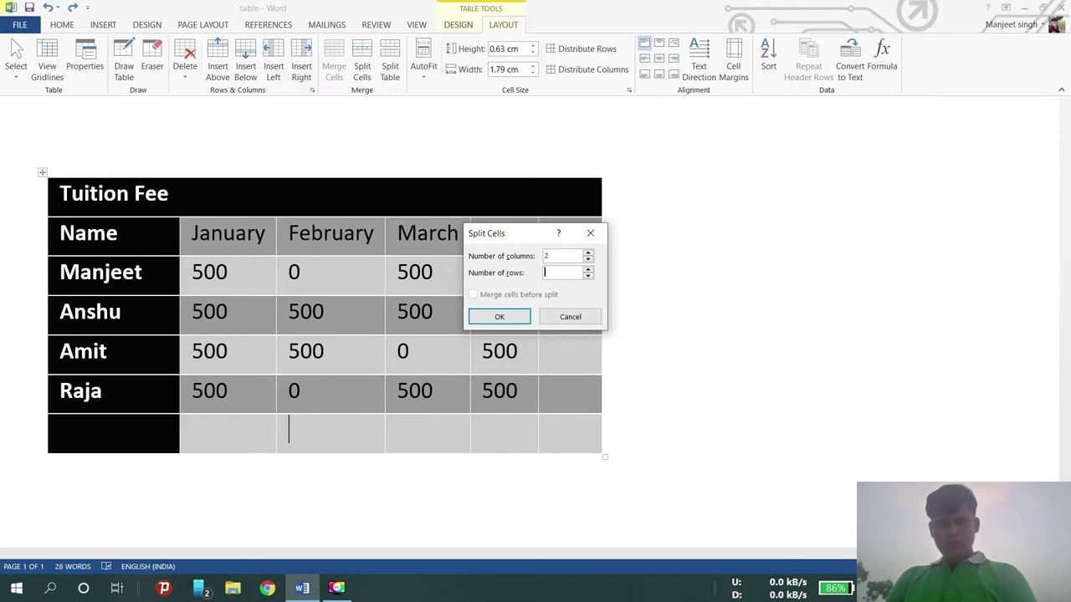
left_click(499, 318)
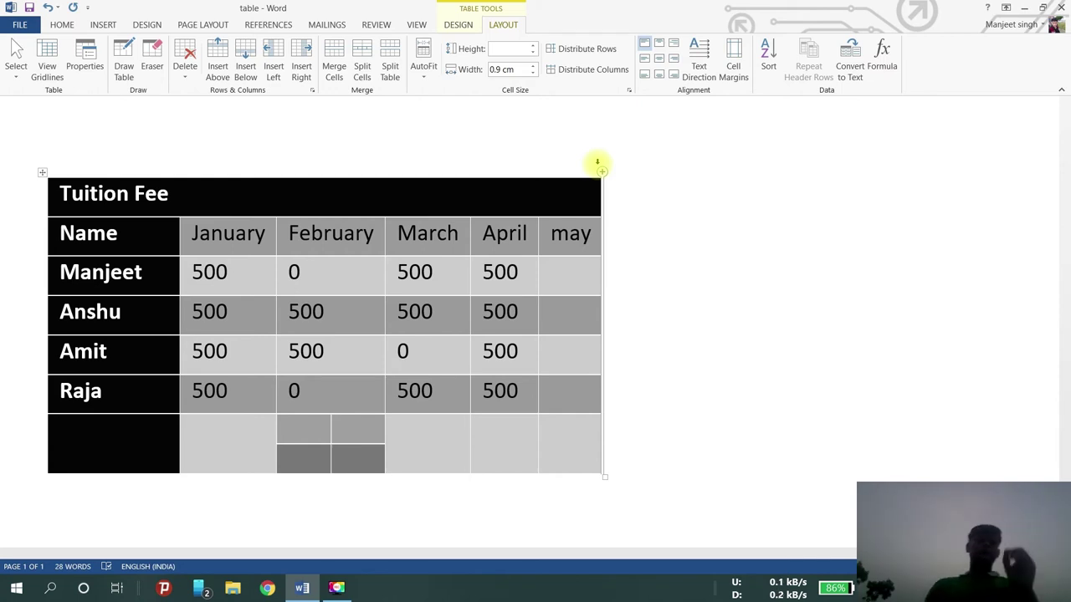
left_click_drag(597, 161, 598, 161)
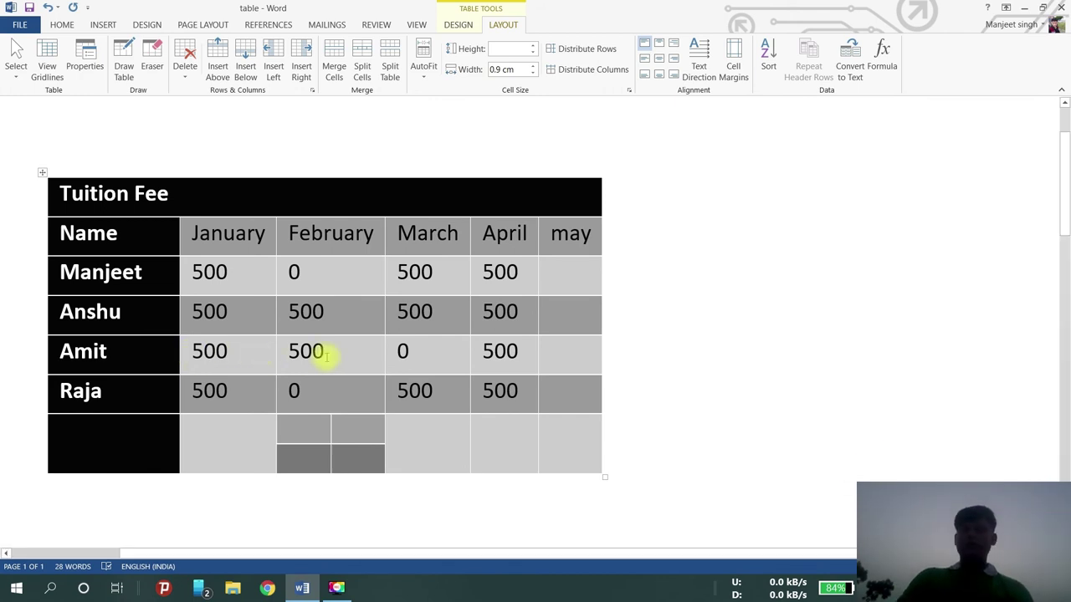
left_click(253, 356)
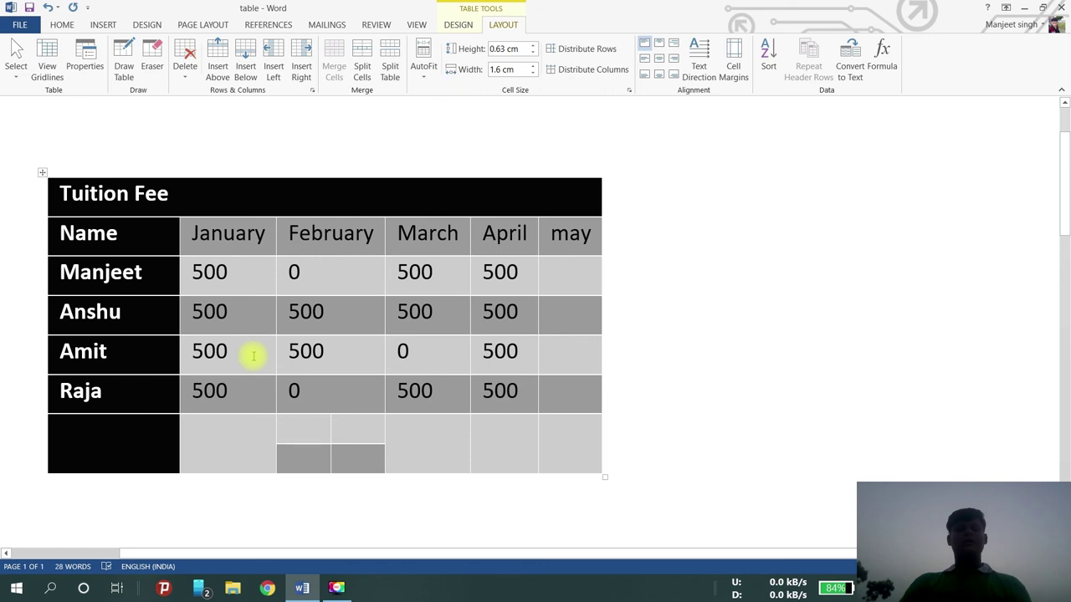
Step: Break the Tuition Fee table into two tables at the third student's January row
left_click(238, 312)
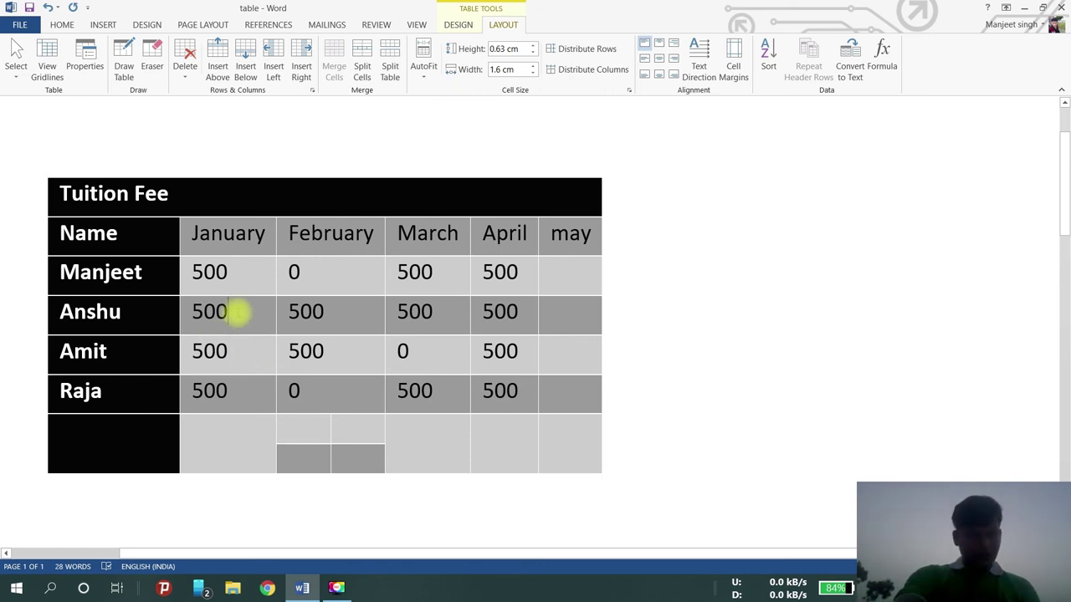
left_click(239, 351)
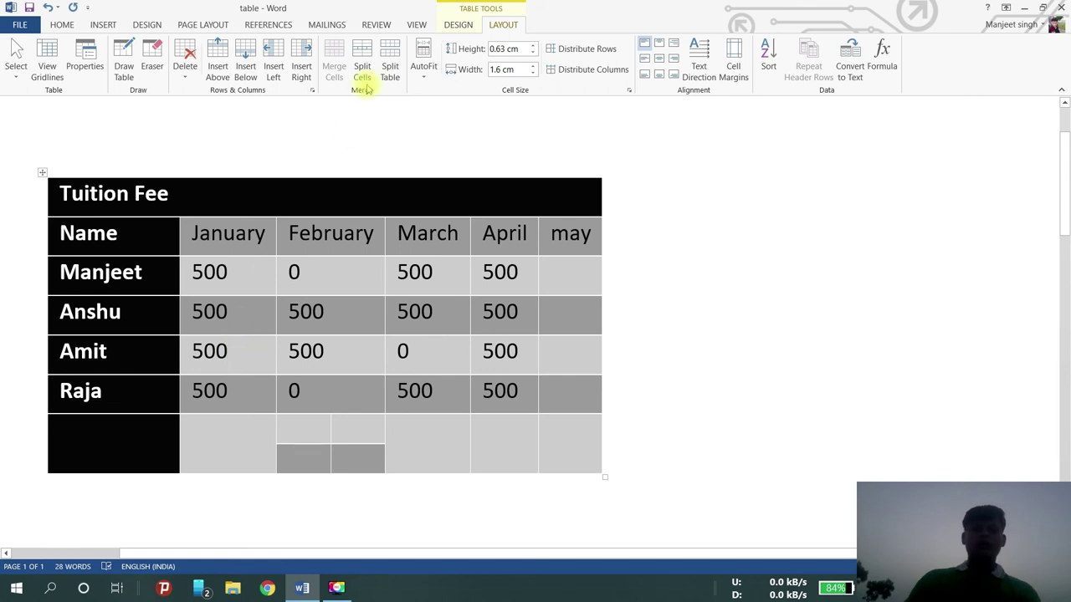
left_click(391, 63)
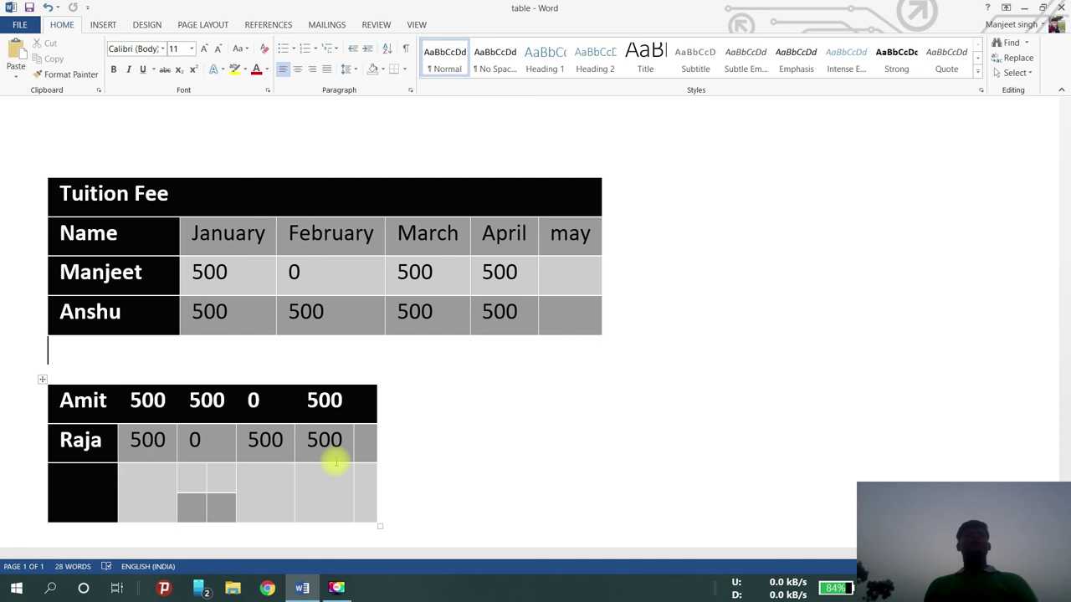
Step: Undo the Split Table action from the Quick Access Toolbar
left_click(48, 7)
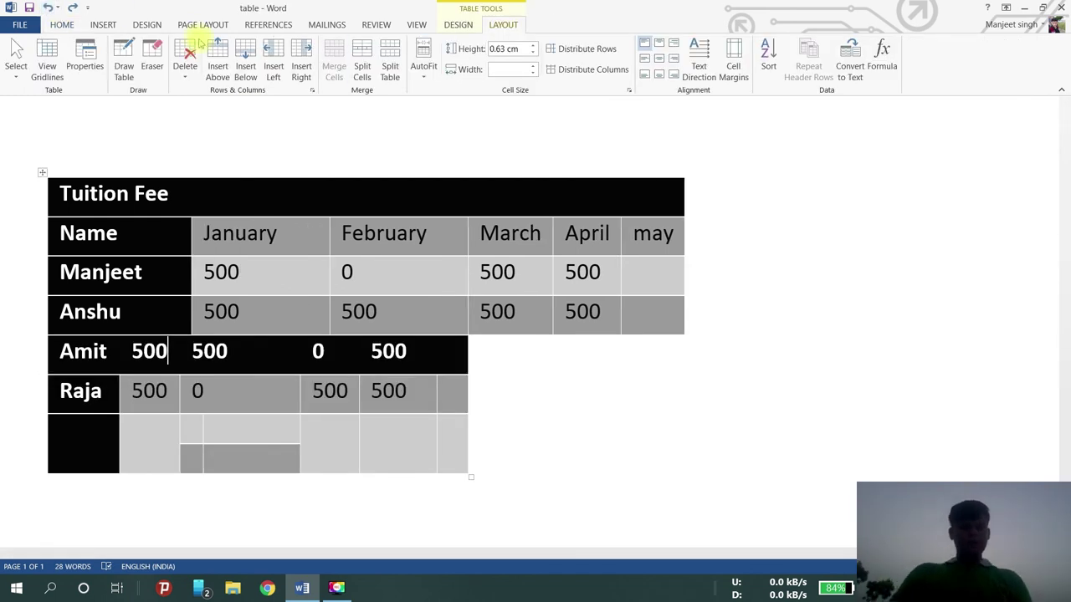